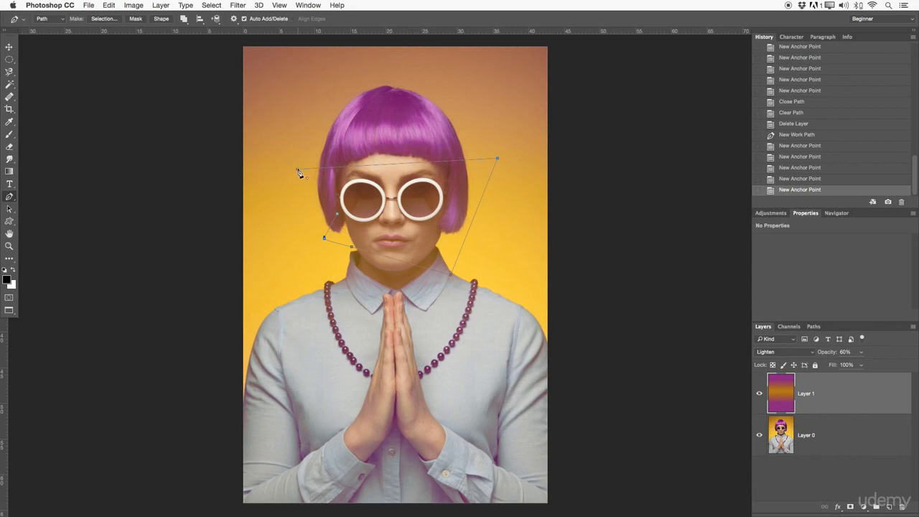
# - Draw a closed, straight-sided path with the Pen tool in the background above the woman's hair
pyautogui.click(410, 84)
pyautogui.click(432, 98)
pyautogui.click(482, 66)
pyautogui.click(458, 51)
pyautogui.click(408, 59)
pyautogui.click(403, 71)
pyautogui.click(413, 83)
pyautogui.click(412, 83)
pyautogui.click(411, 84)
# - Draw a second closed, straight-sided path with the Pen tool on the shirt beside the praying hands
pyautogui.click(295, 401)
pyautogui.click(320, 415)
pyautogui.click(377, 424)
pyautogui.click(356, 378)
pyautogui.click(312, 371)
pyautogui.click(299, 384)
pyautogui.click(288, 400)
pyautogui.click(294, 401)
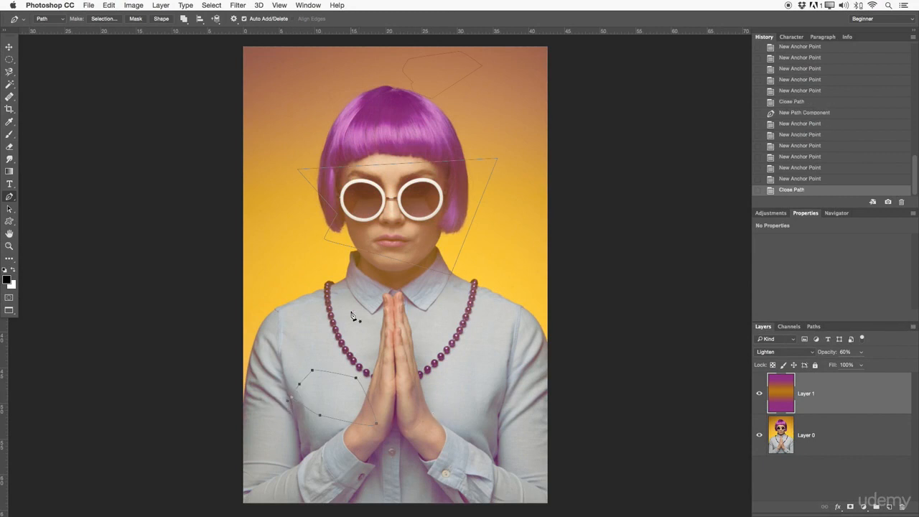
# - Activate the Path Selection tool for working with the drawn paths
pyautogui.click(10, 210)
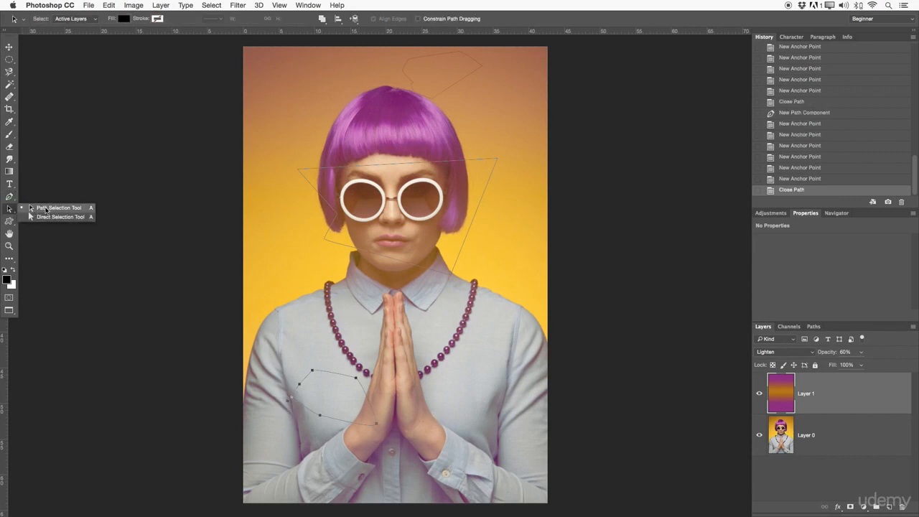
pyautogui.click(52, 209)
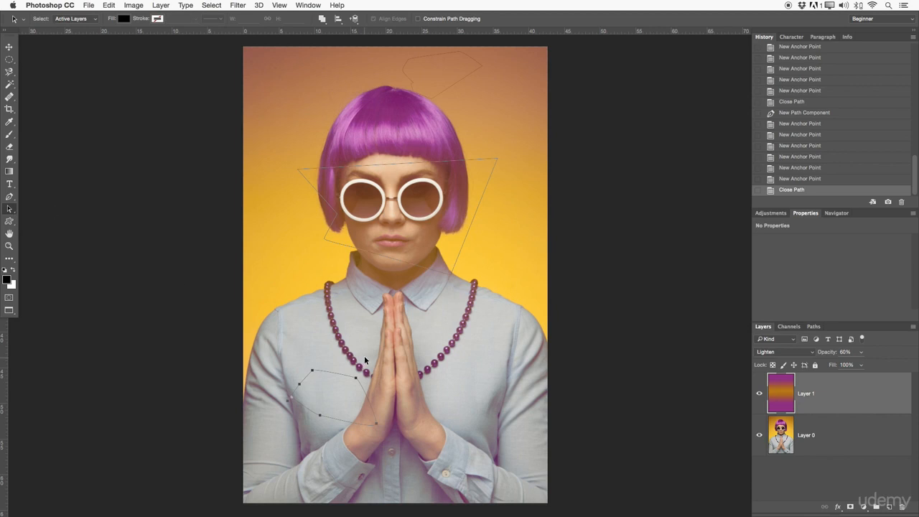
pyautogui.click(335, 158)
pyautogui.click(486, 59)
pyautogui.moveTo(506, 237); pyautogui.dragTo(320, 320)
pyautogui.moveTo(283, 362); pyautogui.dragTo(407, 451)
pyautogui.click(11, 209)
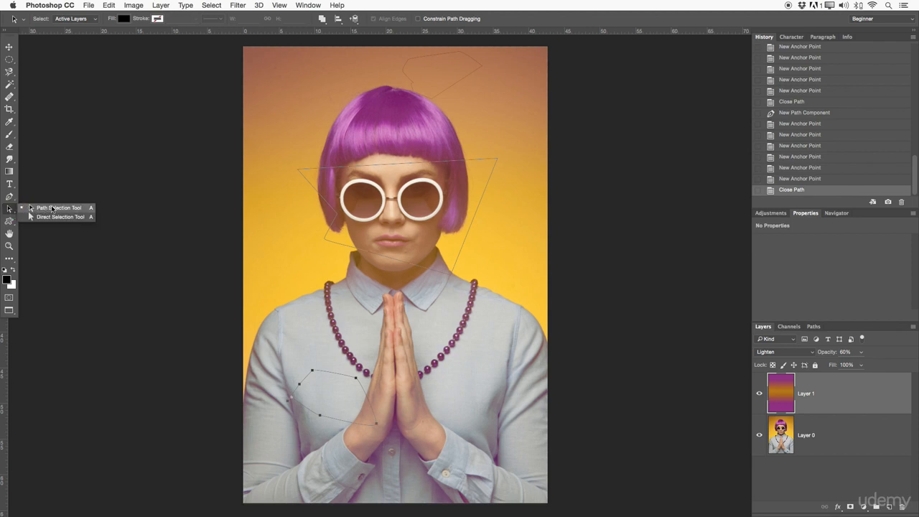
pyautogui.click(51, 208)
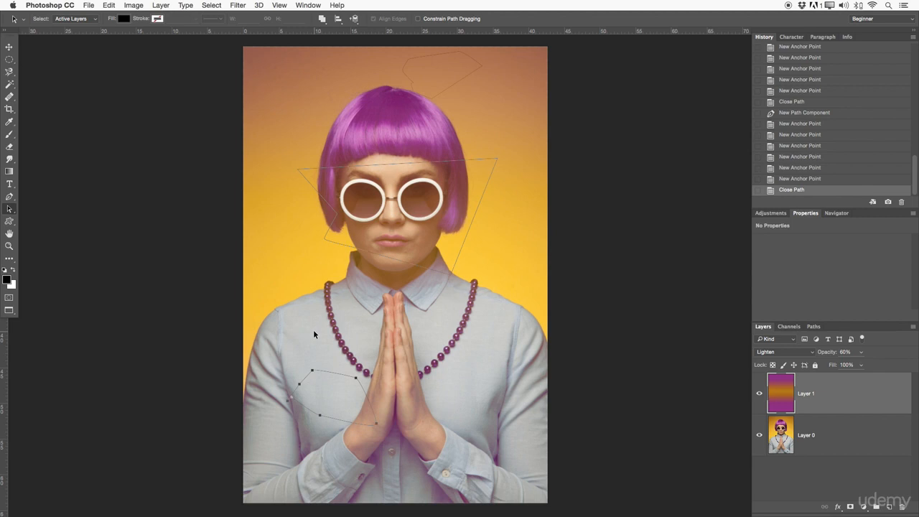
# - Revert the document history to the Delete Layer state that precedes the work path, removing all drawn paths
pyautogui.click(813, 167)
pyautogui.click(810, 179)
pyautogui.click(805, 115)
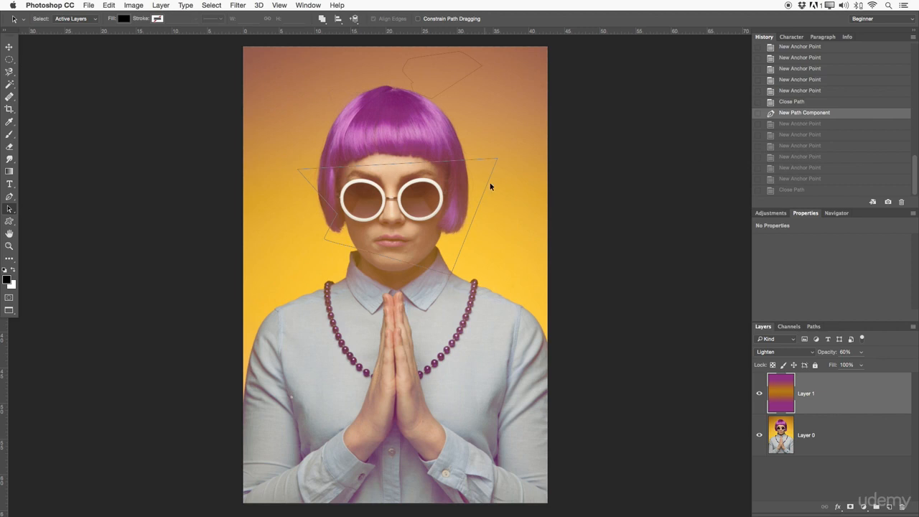
pyautogui.moveTo(914, 161); pyautogui.dragTo(915, 116)
pyautogui.click(851, 105)
pyautogui.scroll(3, 854, 152)
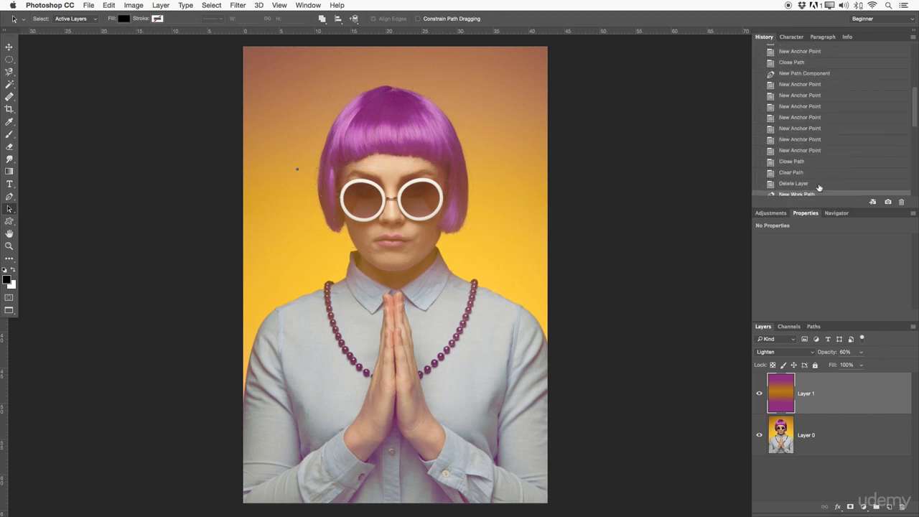
pyautogui.click(820, 184)
# - Try out the Direct Selection tool and the Rounded Rectangle tool without drawing anything
pyautogui.rightClick(5, 209)
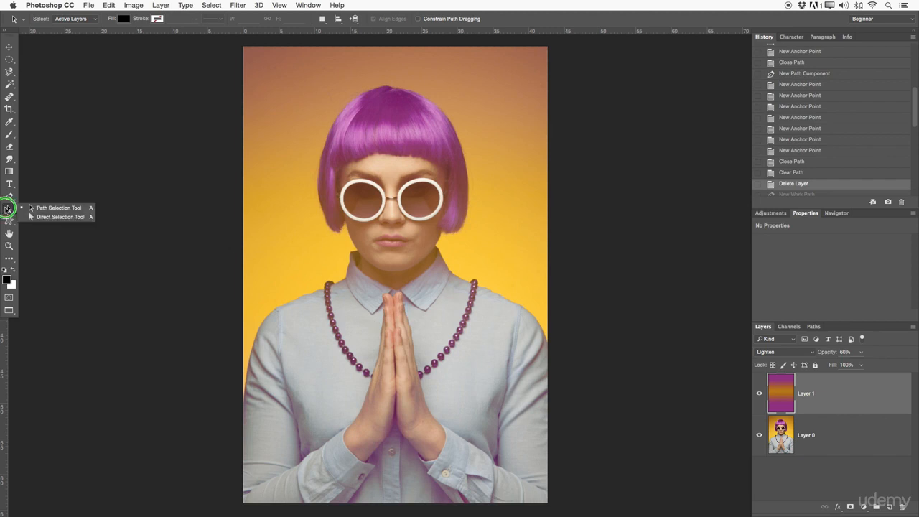
pyautogui.click(47, 216)
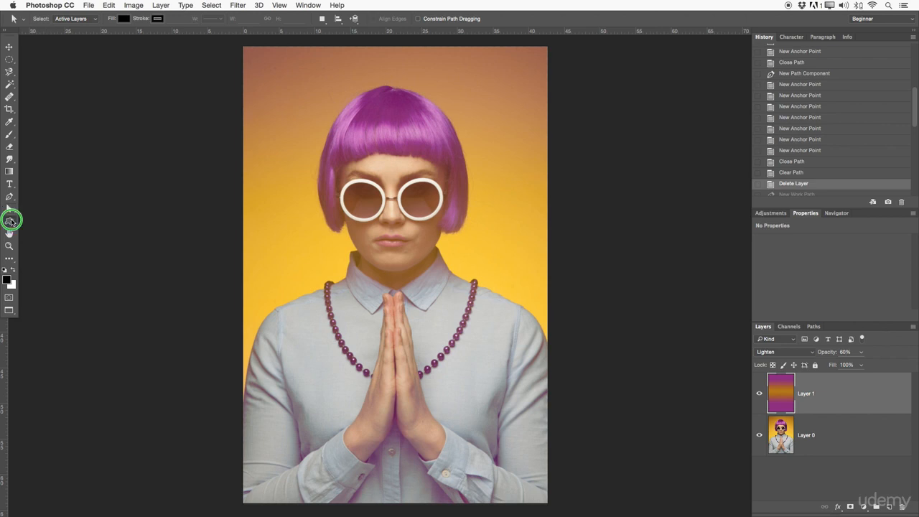
pyautogui.click(10, 222)
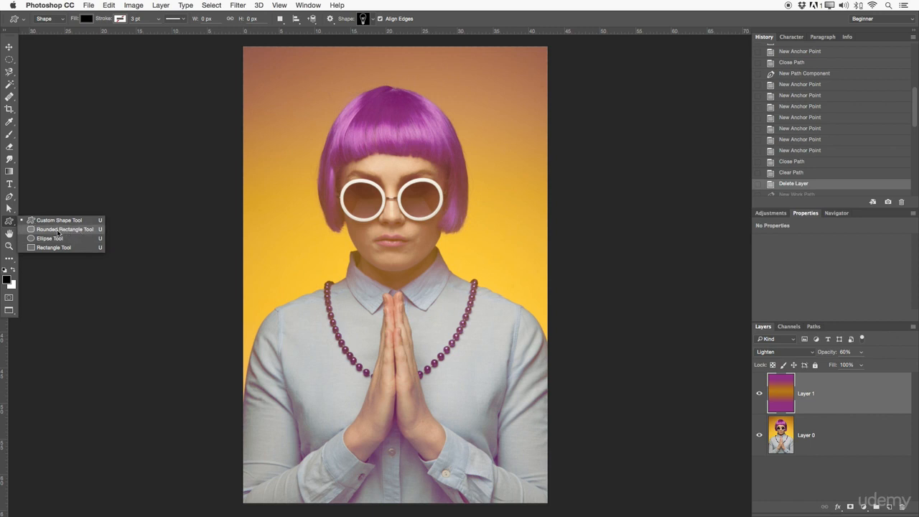
pyautogui.click(54, 230)
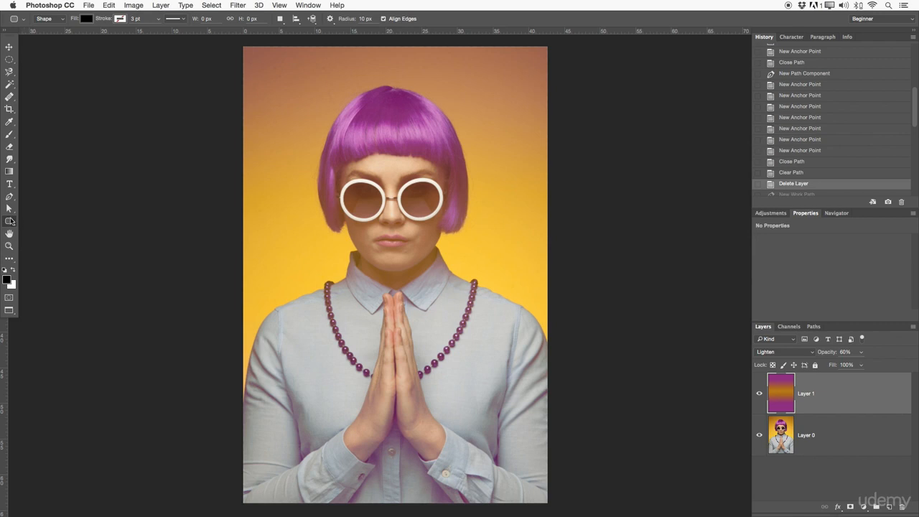
pyautogui.click(11, 226)
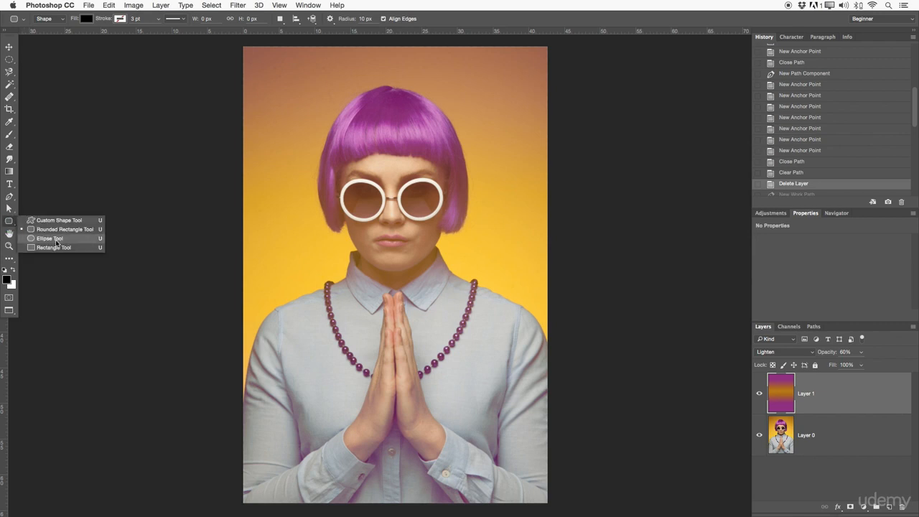
# - Draw four black rectangles over the portrait, about 2322 × 1320, 1383 × 996, 1022 × 1269 and 939 × 1047 px
pyautogui.click(58, 247)
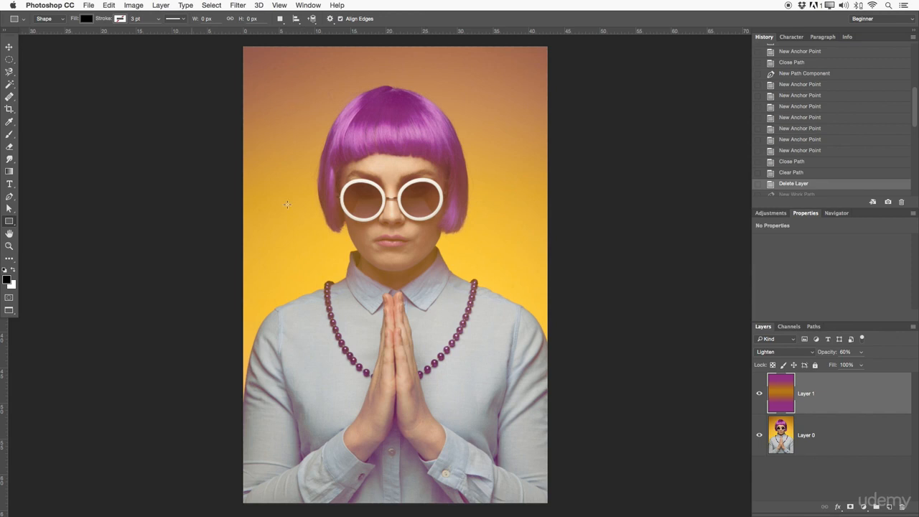
pyautogui.click(9, 225)
pyautogui.click(47, 248)
pyautogui.moveTo(310, 79); pyautogui.dragTo(485, 179)
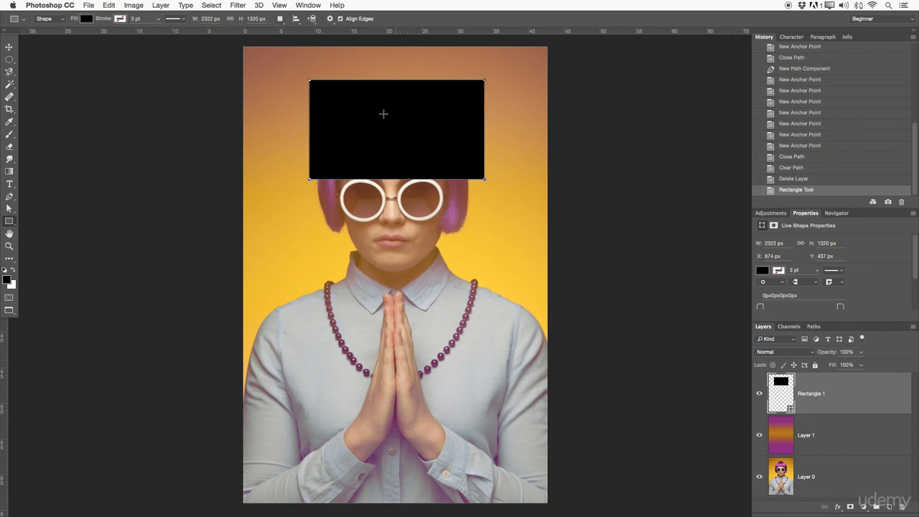
pyautogui.moveTo(309, 81); pyautogui.dragTo(414, 155)
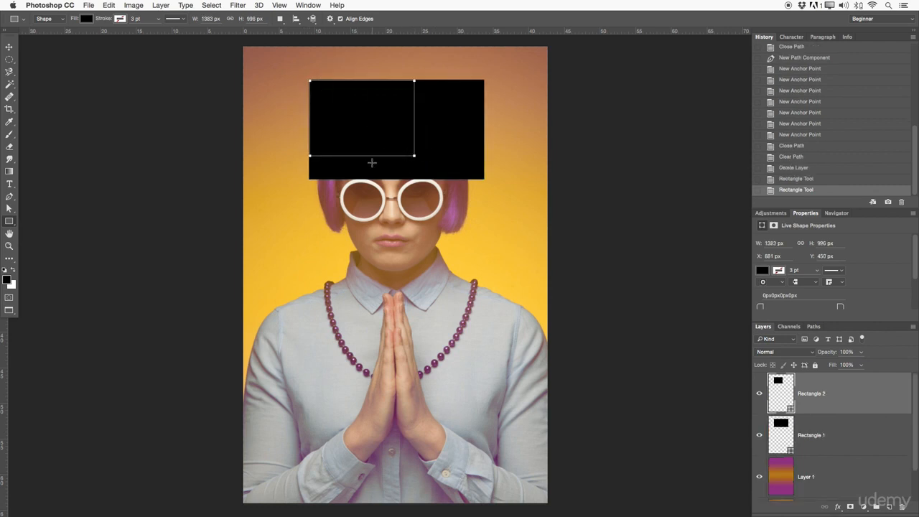
pyautogui.moveTo(357, 177); pyautogui.dragTo(434, 273)
pyautogui.moveTo(426, 229); pyautogui.dragTo(497, 307)
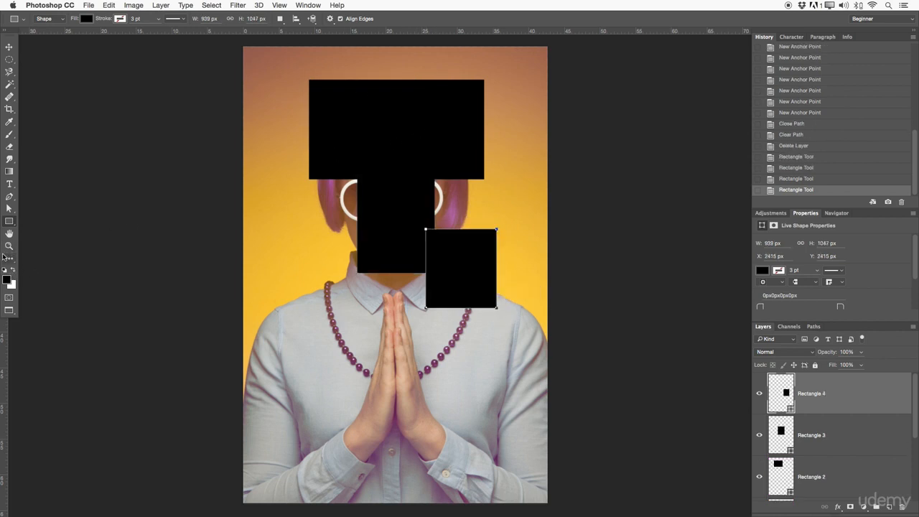
# - Fill the rectangle over the shoulder with bright green and the one over the face with magenta
pyautogui.click(86, 19)
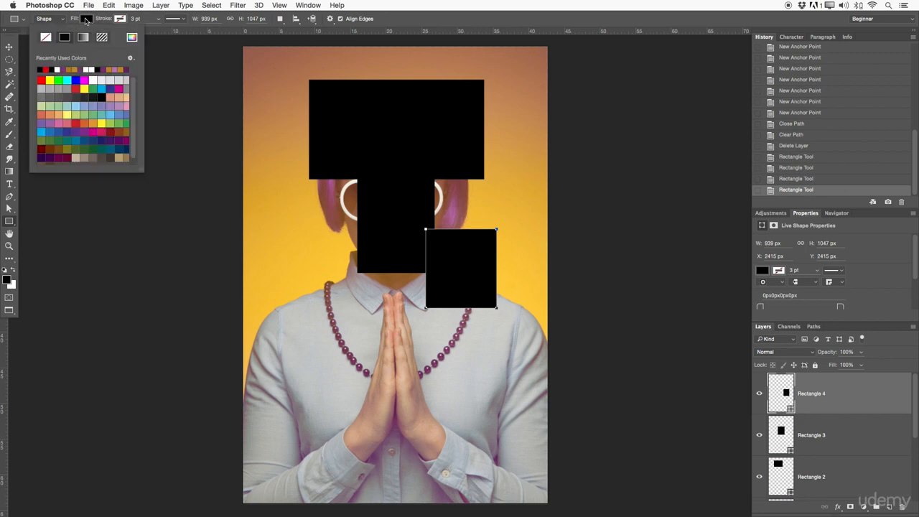
pyautogui.click(58, 79)
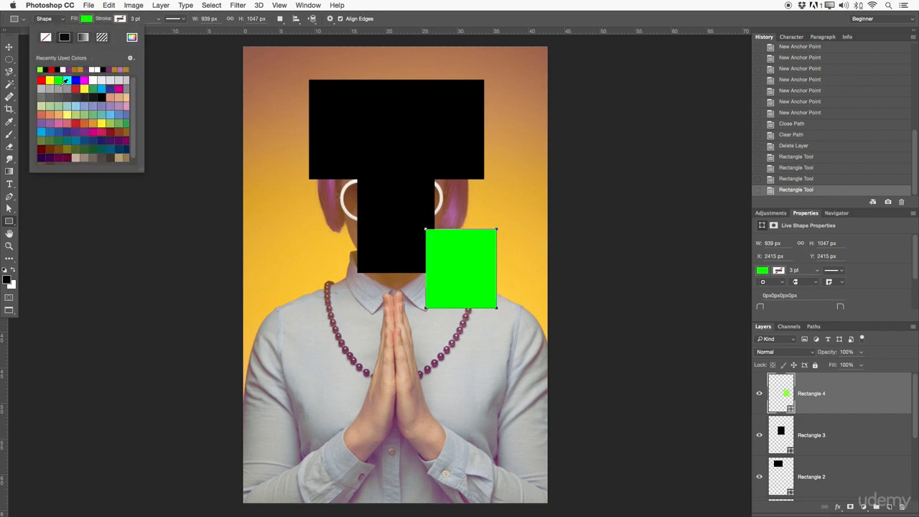
pyautogui.click(804, 436)
pyautogui.click(807, 435)
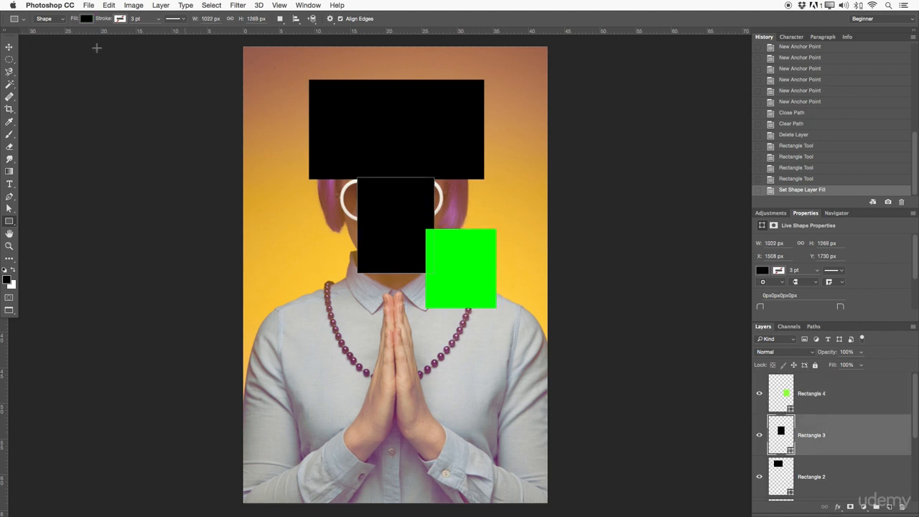
pyautogui.click(86, 20)
pyautogui.click(112, 108)
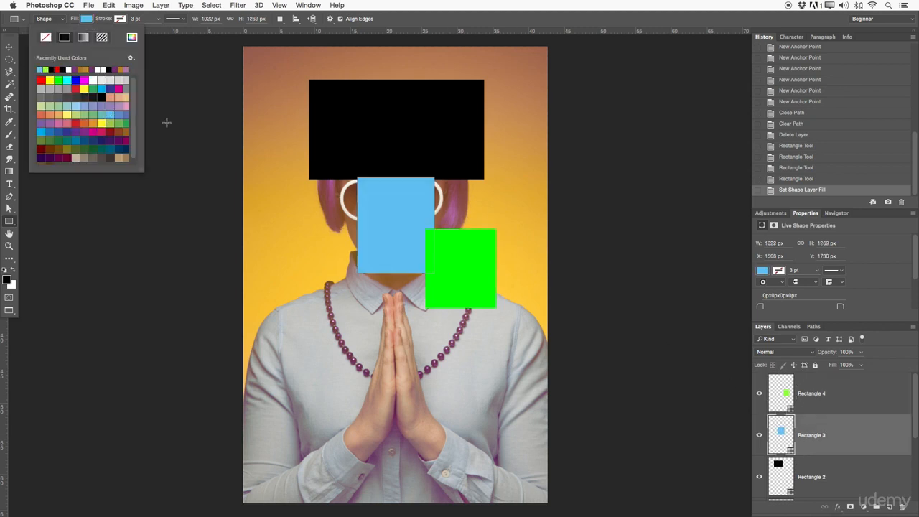
pyautogui.click(120, 88)
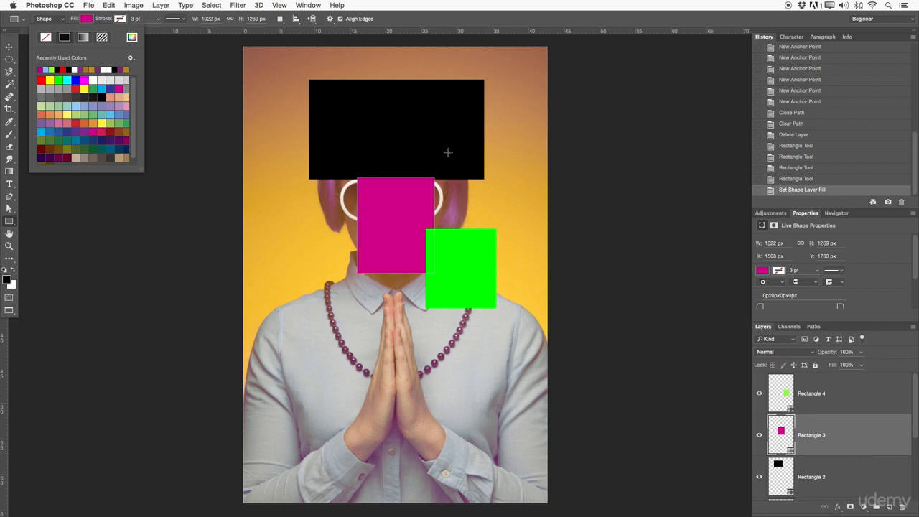
# - Delete all four rectangle shape layers above Layer 1
pyautogui.click(799, 398)
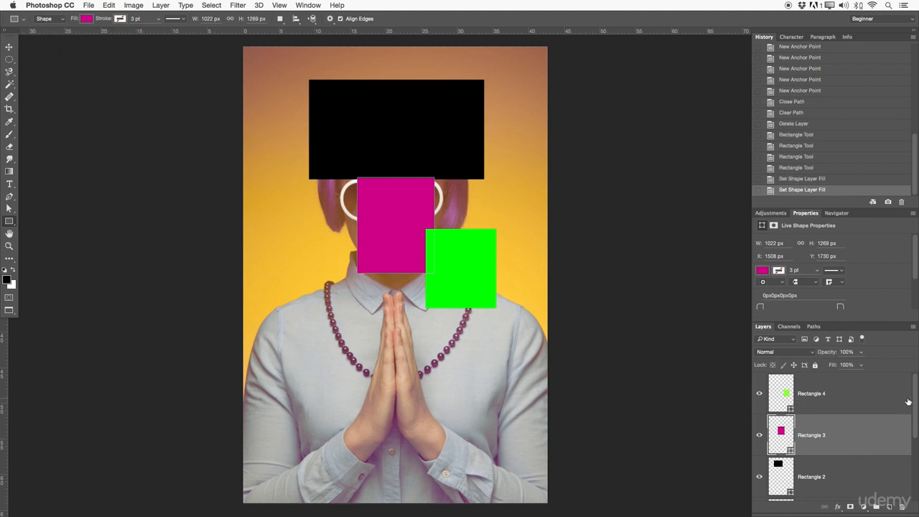
pyautogui.scroll(-1, 801, 398)
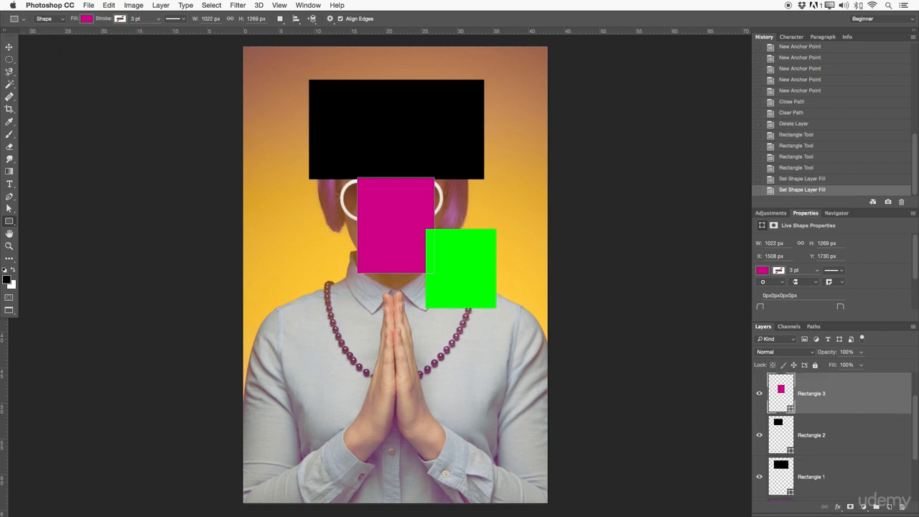
pyautogui.press('BackSpace')
pyautogui.press('BackSpace')
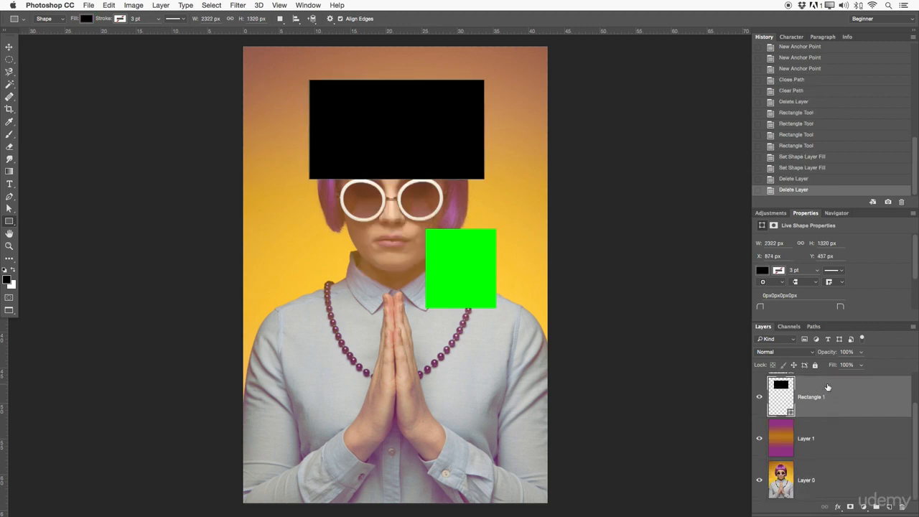
pyautogui.press('BackSpace')
pyautogui.click(828, 388)
pyautogui.press('BackSpace')
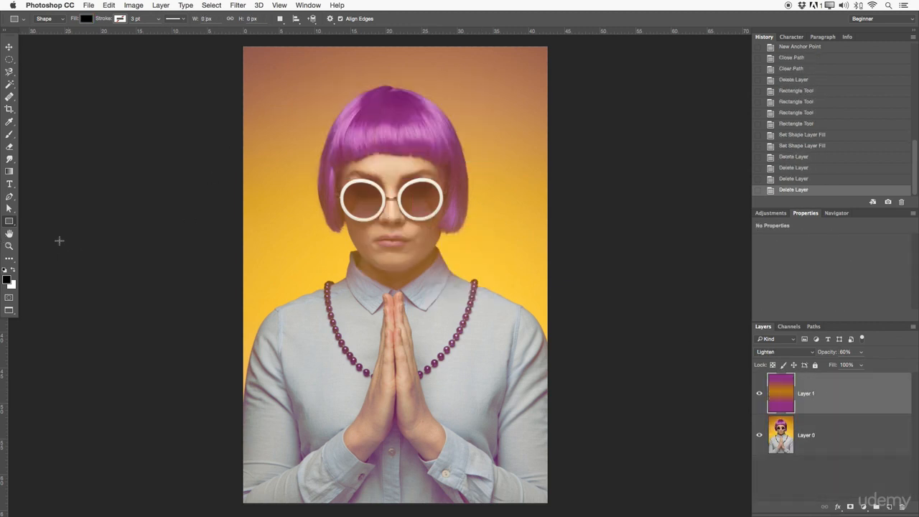
# - Activate the Custom Shape tool with a solid black fill
pyautogui.rightClick(10, 221)
pyautogui.click(41, 221)
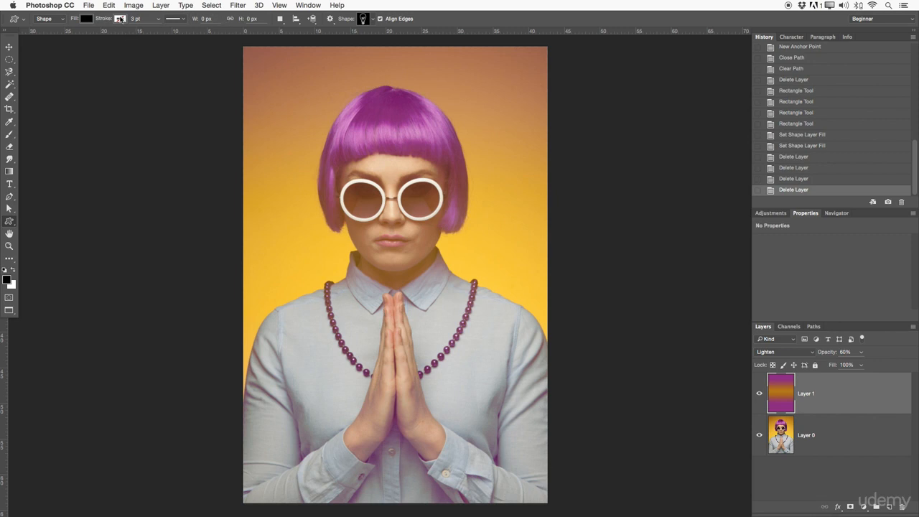
pyautogui.click(87, 19)
pyautogui.click(47, 38)
pyautogui.click(59, 38)
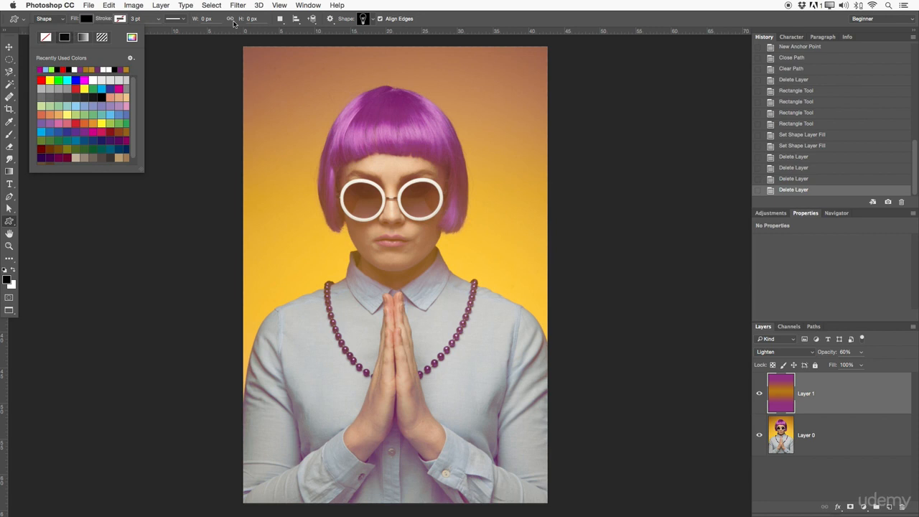
# - Draw a jagged round seal from the custom shapes over the hands, about 1027 × 1028 px
pyautogui.click(372, 20)
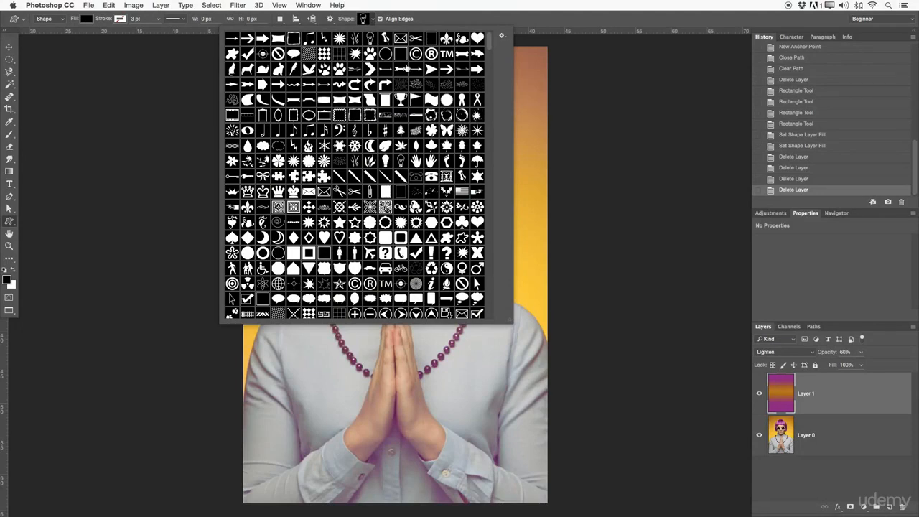
pyautogui.moveTo(494, 40); pyautogui.dragTo(496, 109)
pyautogui.click(339, 151)
pyautogui.moveTo(337, 379); pyautogui.dragTo(440, 456)
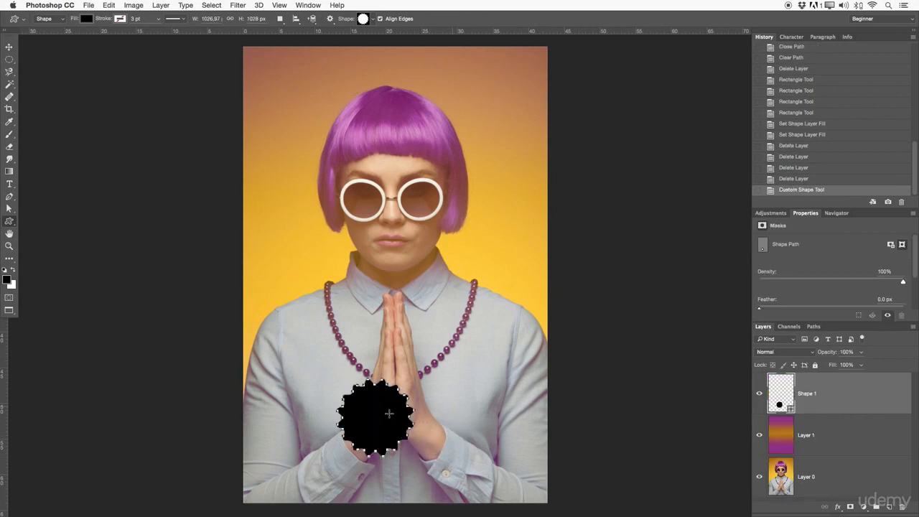
# - Move the seal shape up over the woman's face and recolor it bright red
pyautogui.click(9, 46)
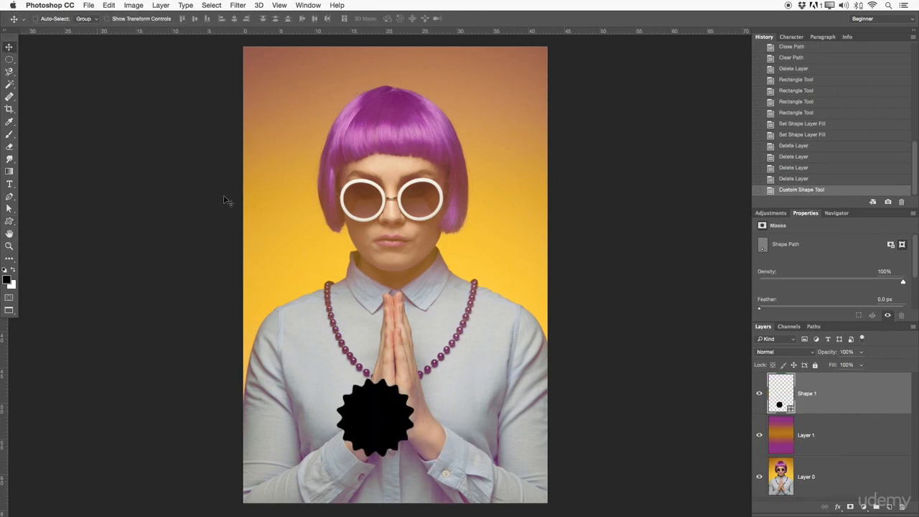
pyautogui.moveTo(374, 371); pyautogui.dragTo(397, 151)
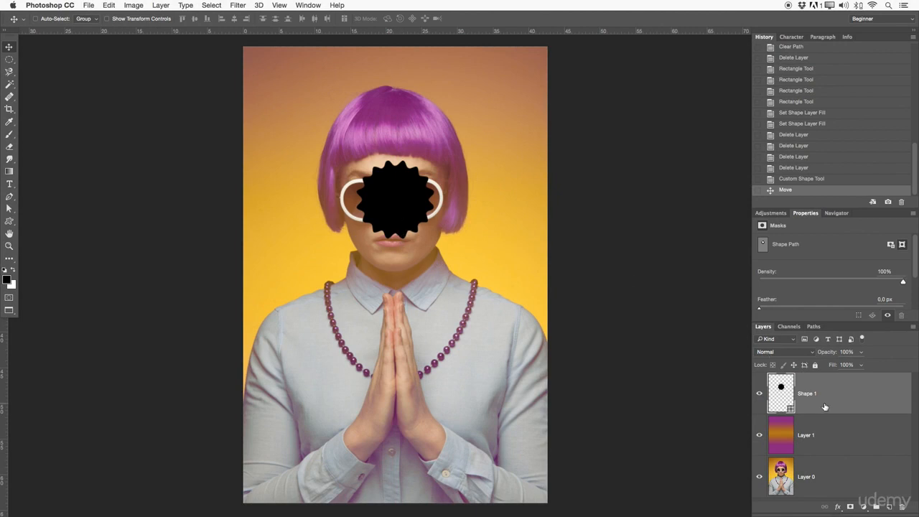
pyautogui.doubleClick(786, 391)
pyautogui.moveTo(683, 205)
pyautogui.mouseDown()
pyautogui.moveTo(673, 187)
pyautogui.moveTo(688, 155)
pyautogui.mouseUp()
pyautogui.click(762, 150)
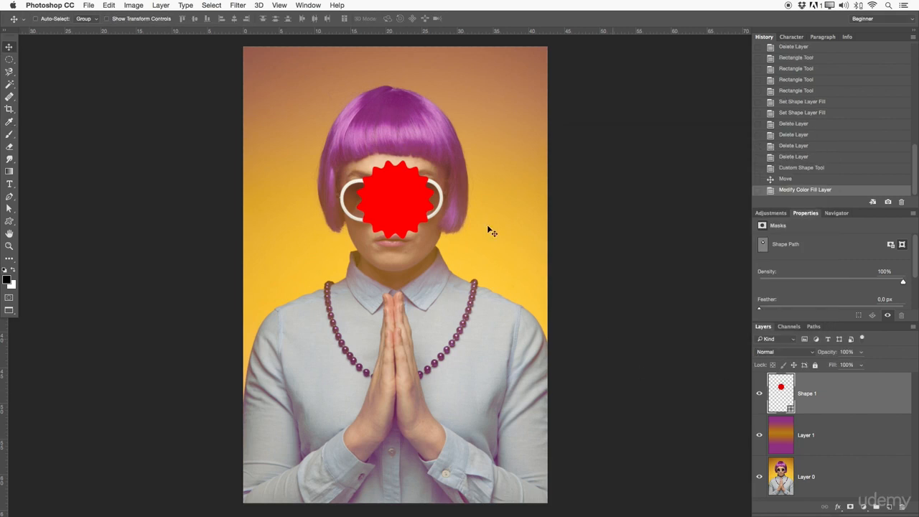
# - Change the seal shape's fill to light blue using the shape tool's color swatches
pyautogui.press('u')
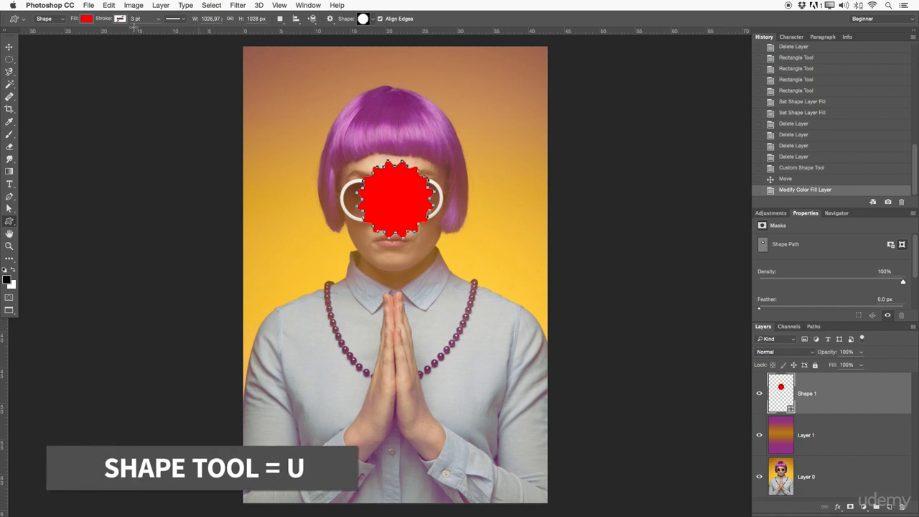
pyautogui.click(87, 19)
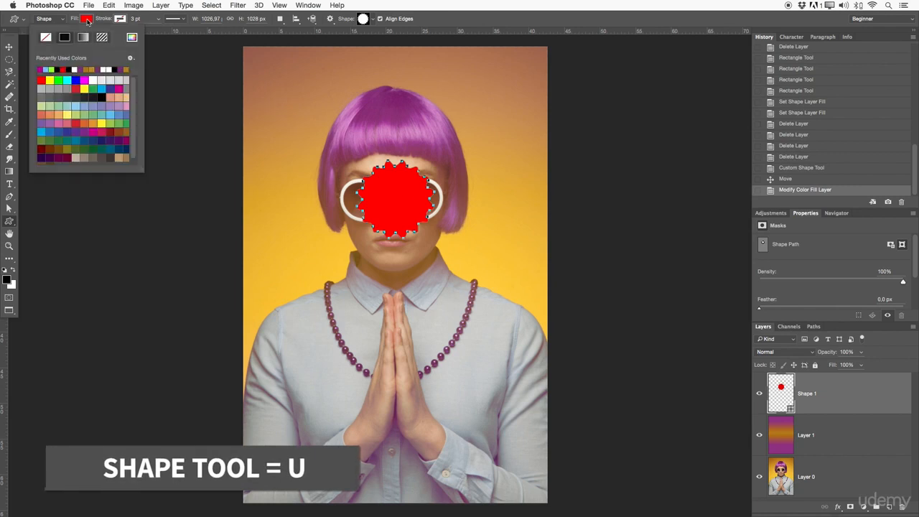
pyautogui.click(84, 122)
pyautogui.click(59, 122)
pyautogui.click(66, 107)
pyautogui.click(75, 105)
# - Browse the full collection of custom shapes available for the Custom Shape tool
pyautogui.click(365, 20)
pyautogui.click(364, 19)
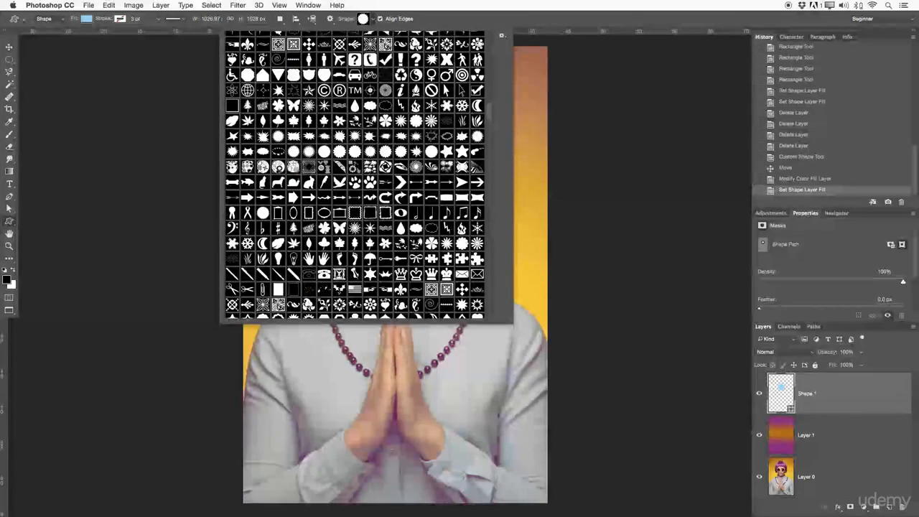
pyautogui.scroll(3, 492, 110)
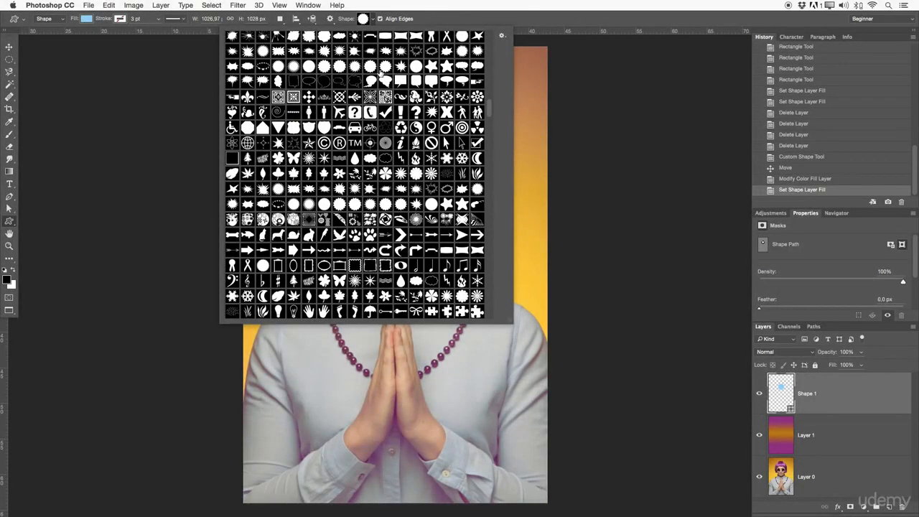
pyautogui.moveTo(491, 104); pyautogui.dragTo(489, 179)
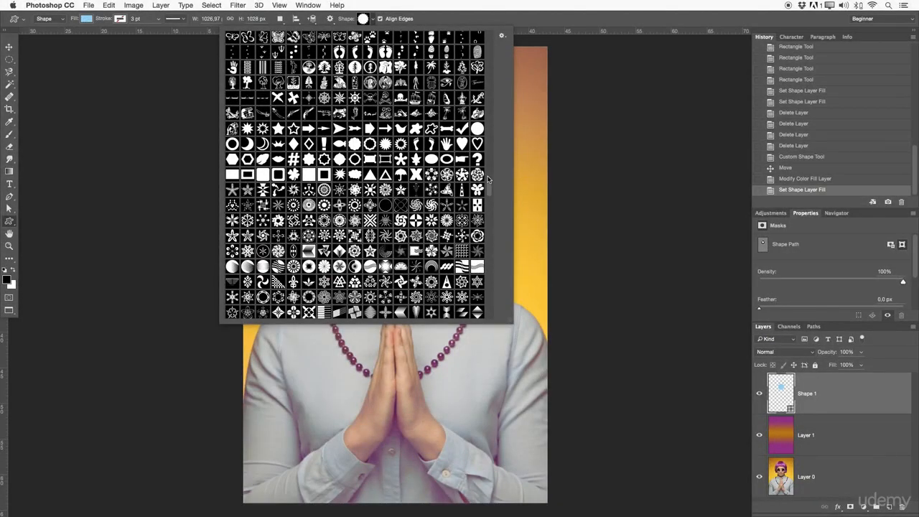
pyautogui.moveTo(488, 188); pyautogui.dragTo(490, 220)
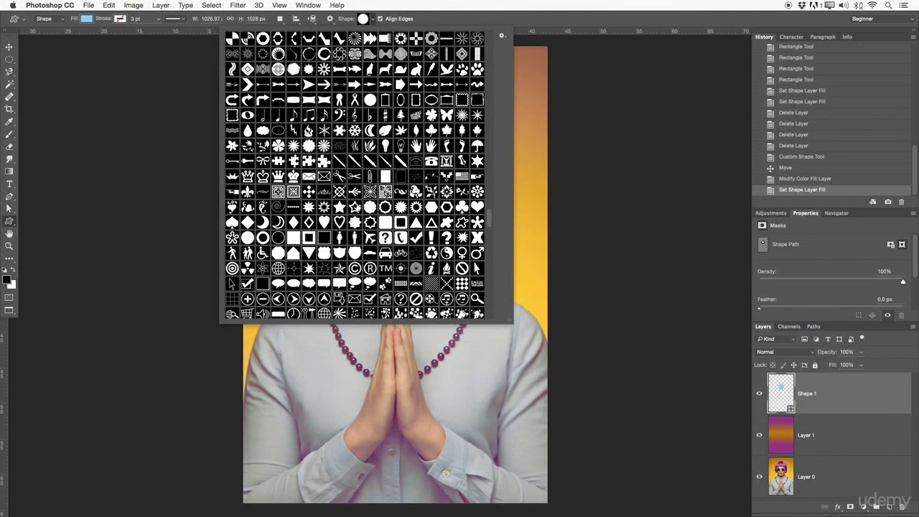
pyautogui.moveTo(490, 216); pyautogui.dragTo(492, 41)
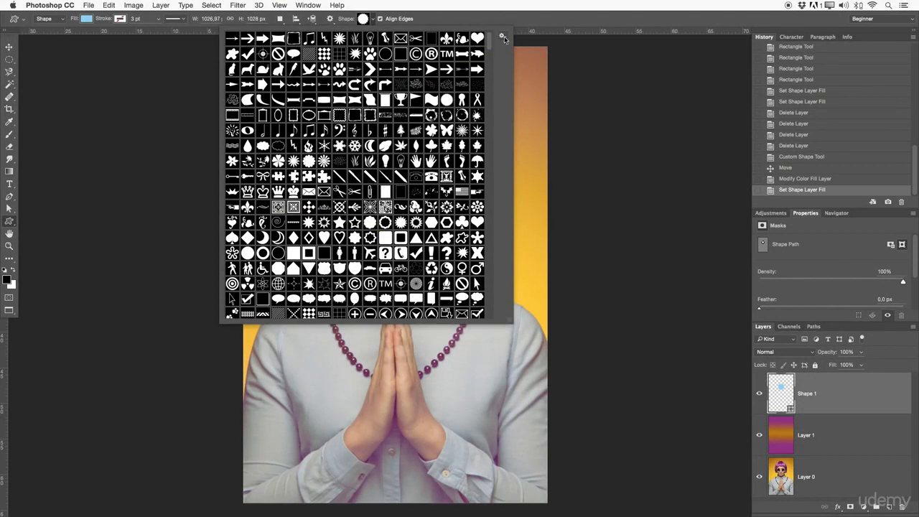
# - Display the custom shape collection as large thumbnails and review its options for loading more shapes
pyautogui.click(502, 36)
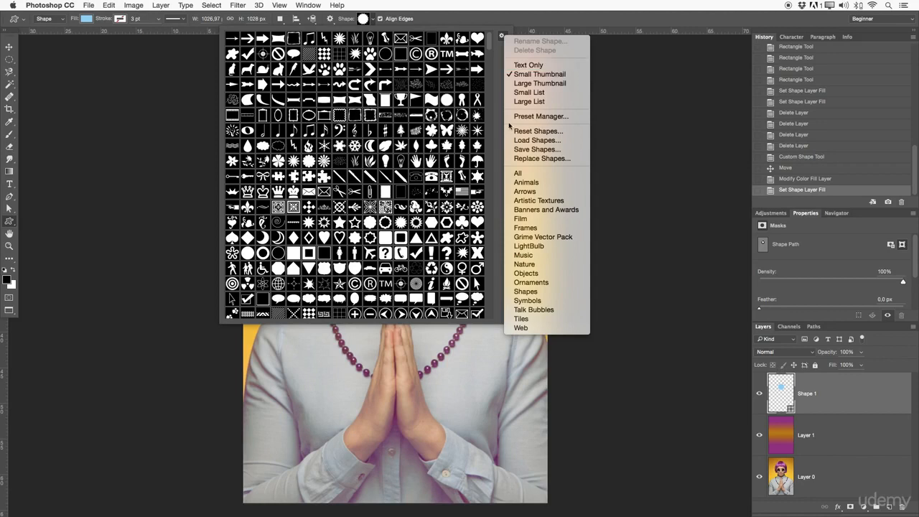
pyautogui.click(528, 84)
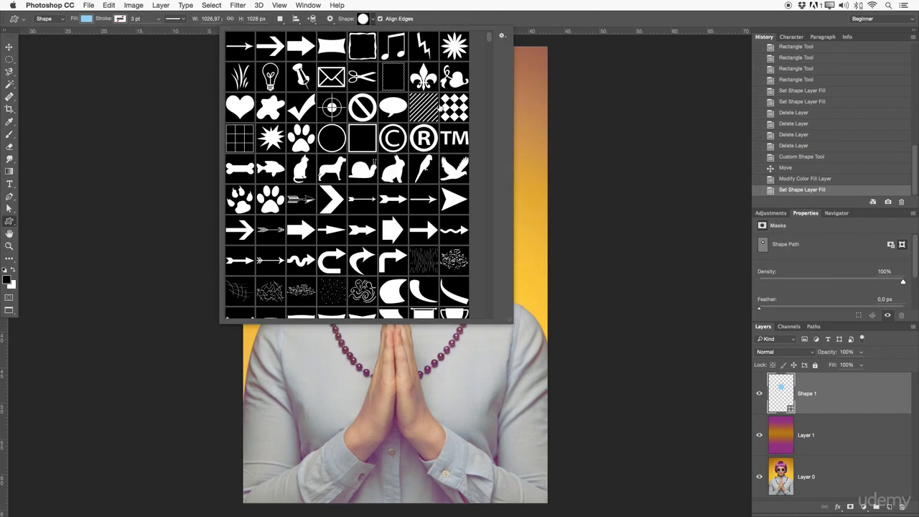
pyautogui.moveTo(488, 37)
pyautogui.mouseDown()
pyautogui.moveTo(493, 117)
pyautogui.moveTo(478, 292)
pyautogui.moveTo(494, 43)
pyautogui.mouseUp()
pyautogui.click(502, 37)
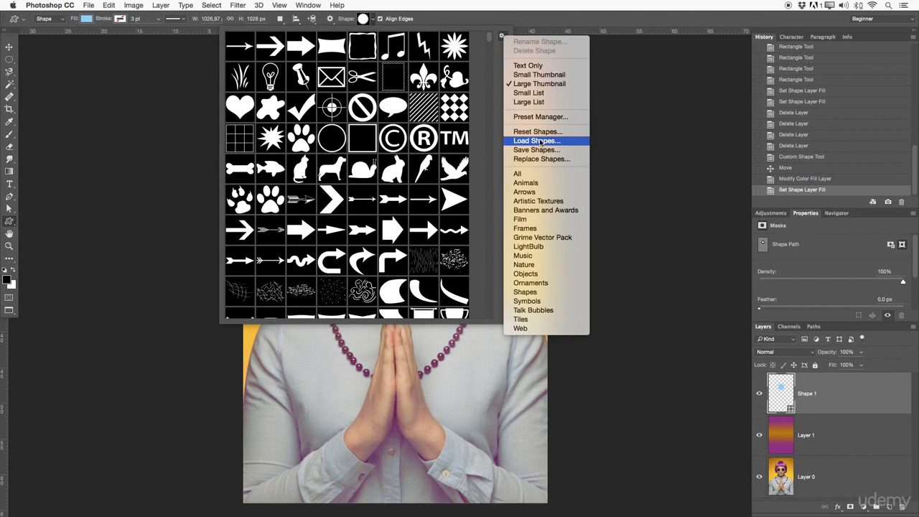
pyautogui.click(501, 32)
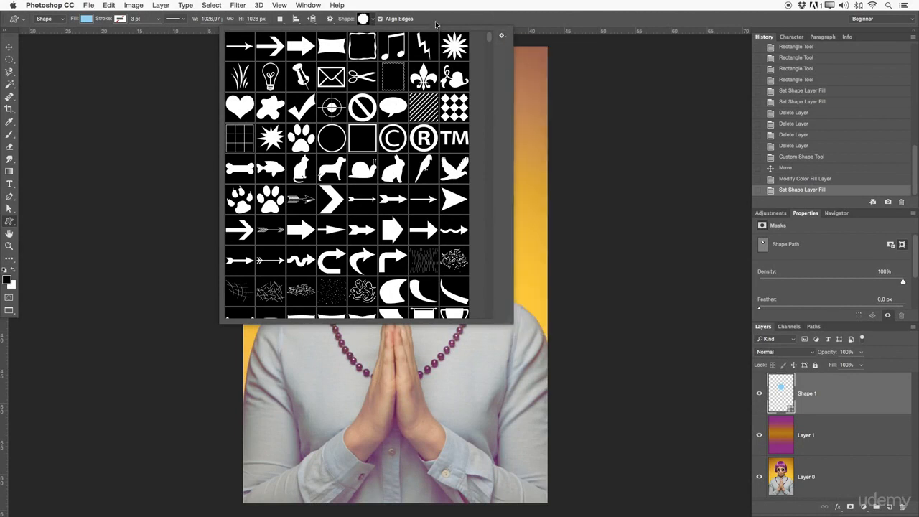
pyautogui.click(364, 19)
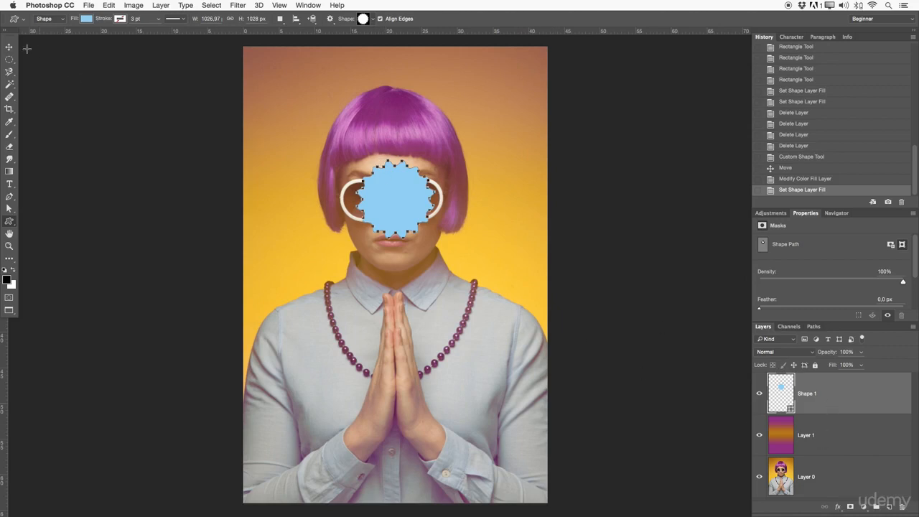
# - Move the light blue seal off the face to the portrait's upper-left area and scale it up to about 144%
pyautogui.press('v')
pyautogui.moveTo(397, 211); pyautogui.dragTo(300, 117)
pyautogui.press('super+t')
pyautogui.moveTo(345, 152); pyautogui.dragTo(379, 184)
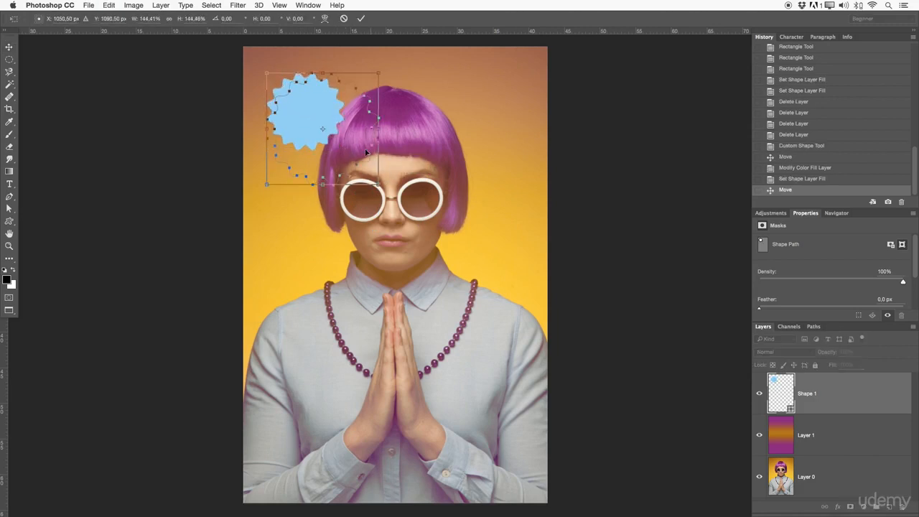
pyautogui.click(362, 19)
pyautogui.moveTo(333, 143); pyautogui.dragTo(338, 117)
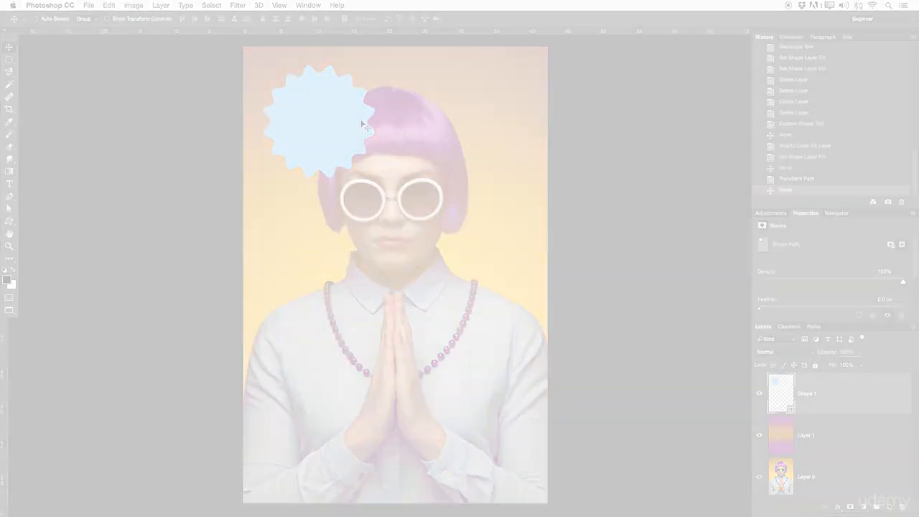